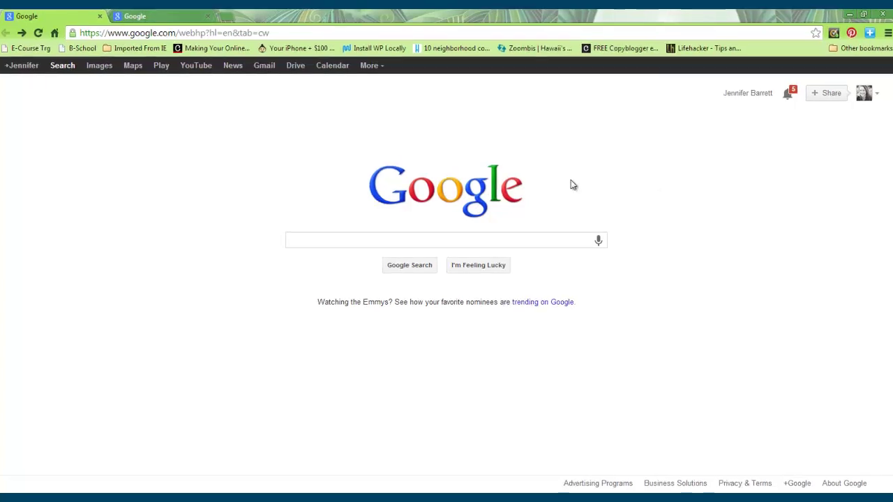
- Search Google for wordpress.com and open the 'WordPress.com - Get a Free Blog Here' result
left_click(308, 237)
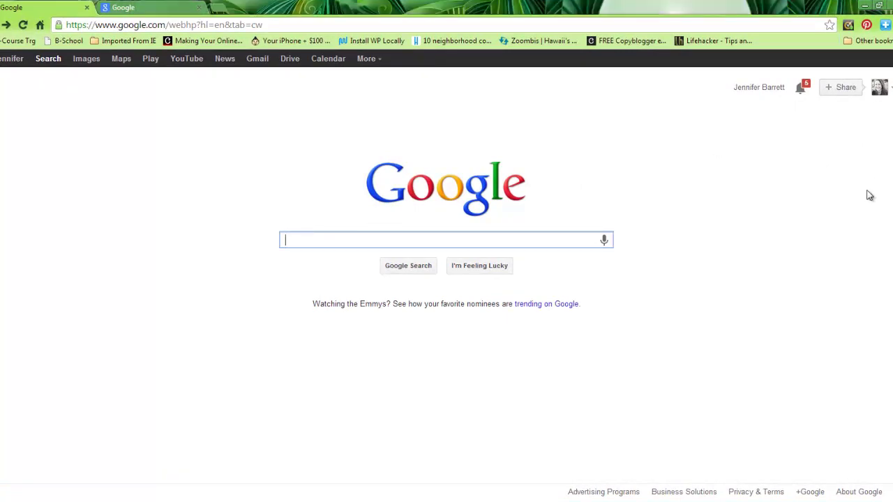
type("word")
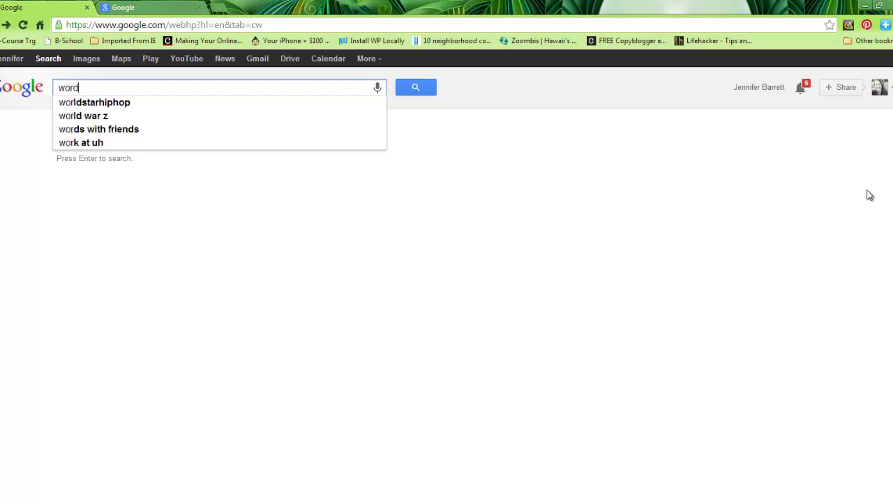
type("press")
key("BackSpace")
type(".com")
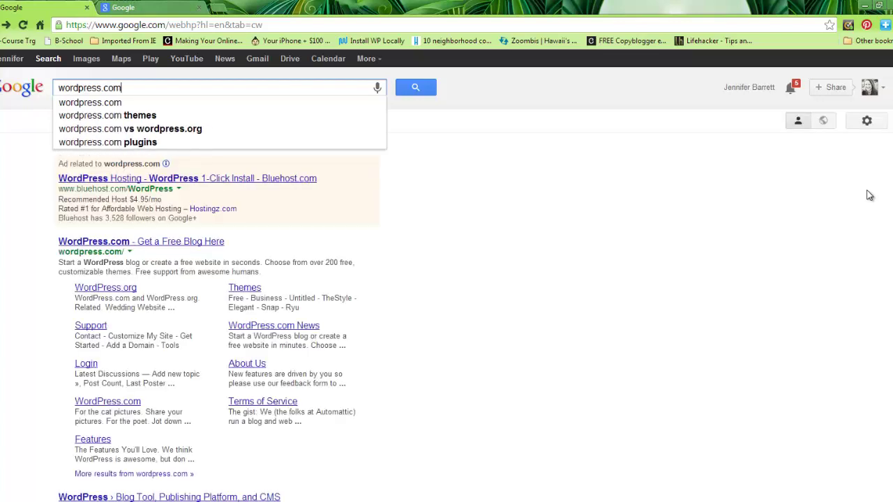
key("Return")
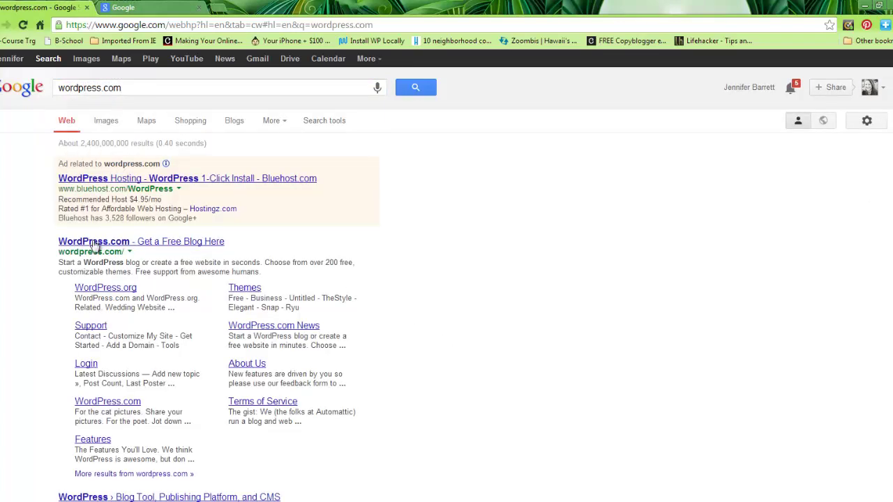
left_click(95, 244)
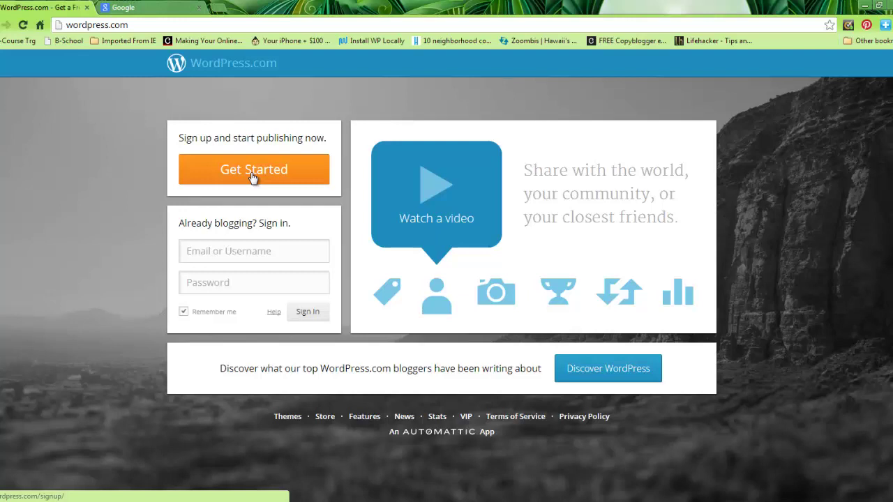
- Start sign-up, then enter the account e-mail address, a username and a password
left_click(253, 175)
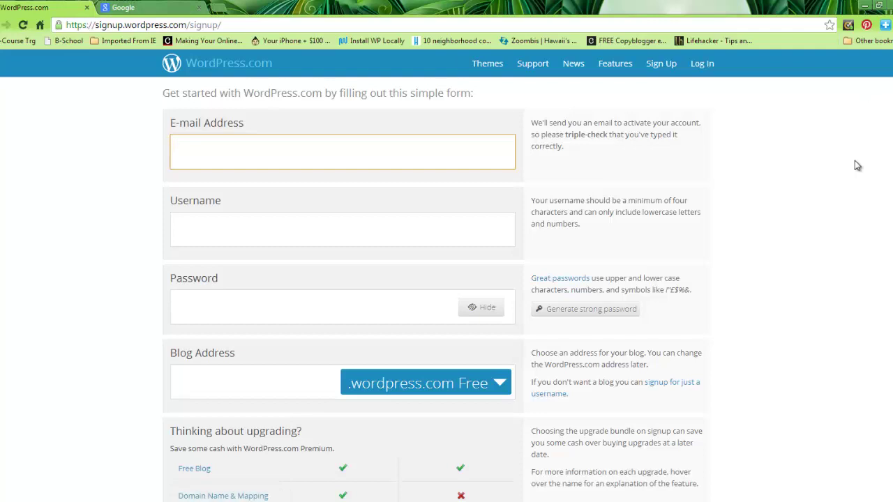
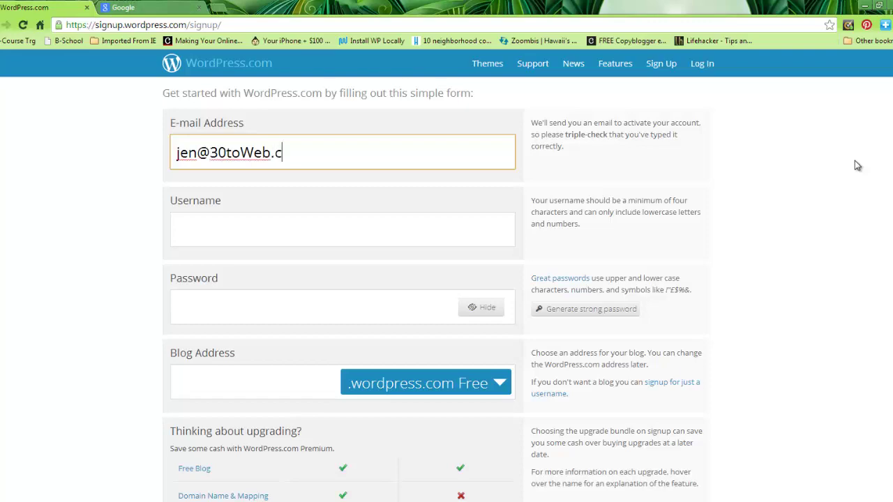
left_click(237, 231)
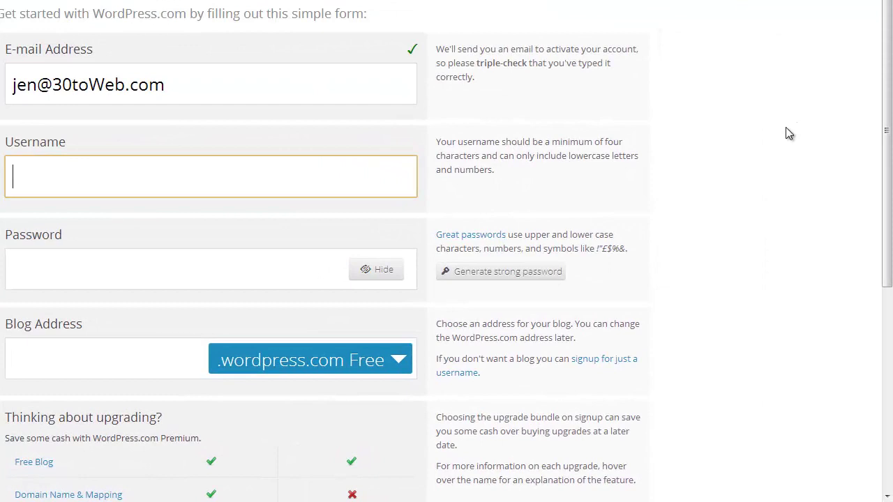
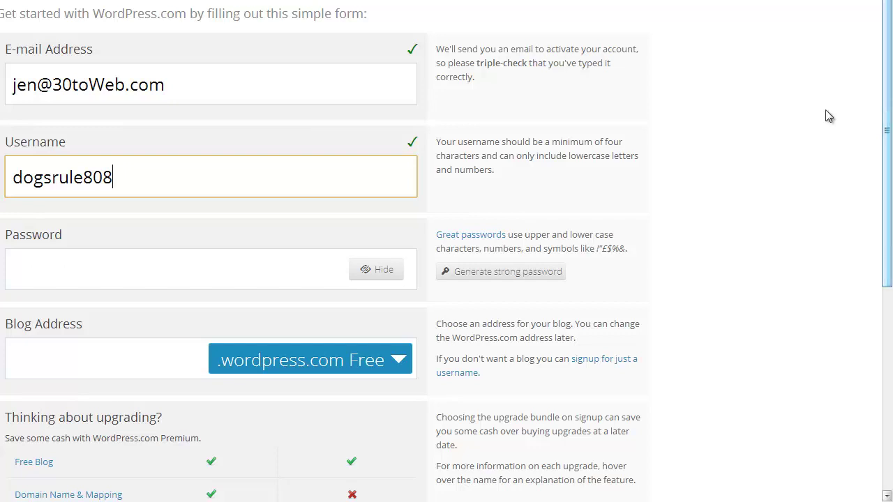
left_click(59, 275)
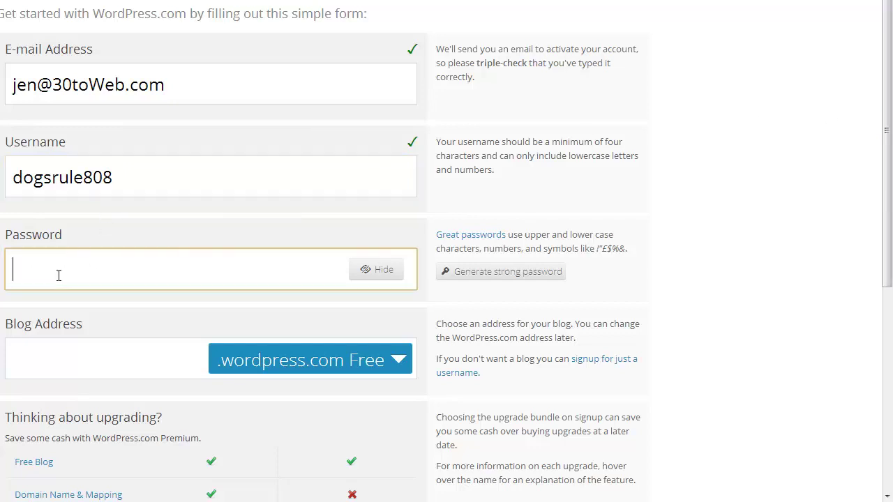
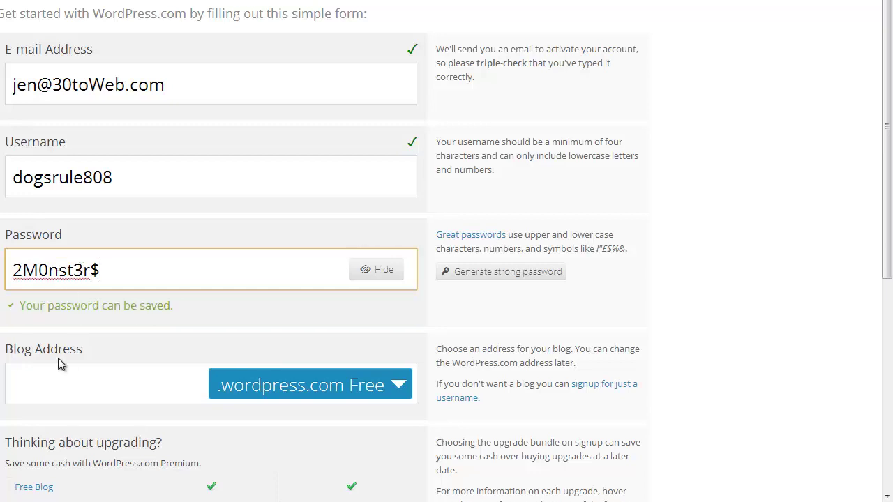
- Enter blog address twodogsinparadise and keep the free .wordpress.com domain, declining the paid offer
left_click(52, 384)
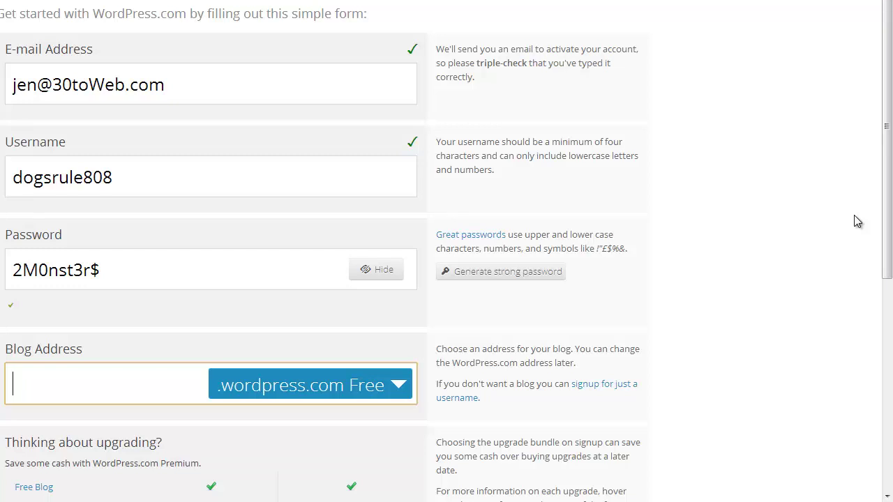
type("twodods")
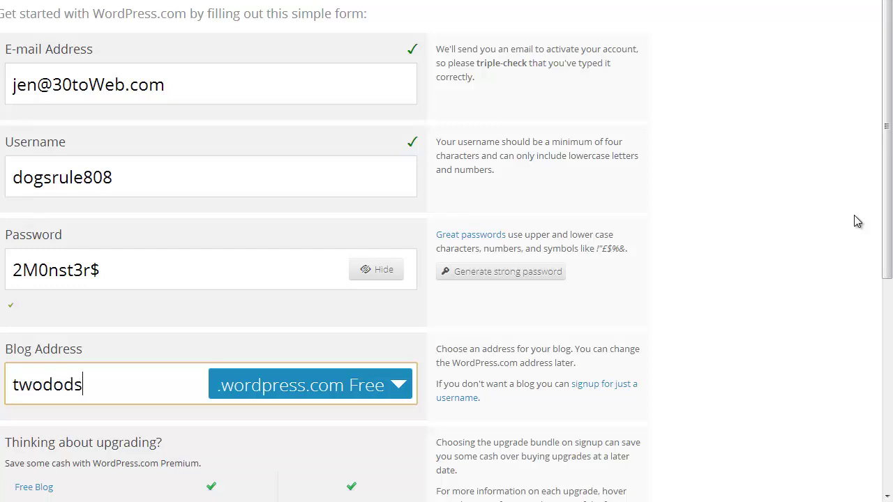
key("BackSpace")
key("BackSpace")
type("gsin")
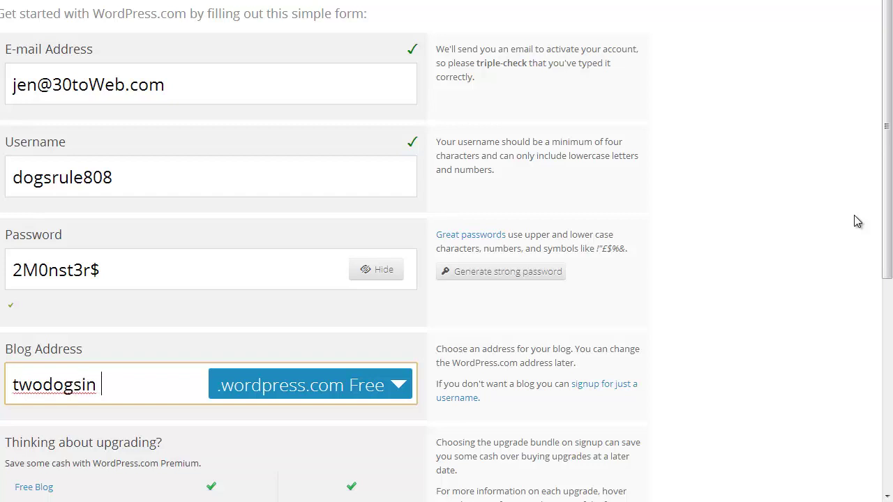
type("paradise")
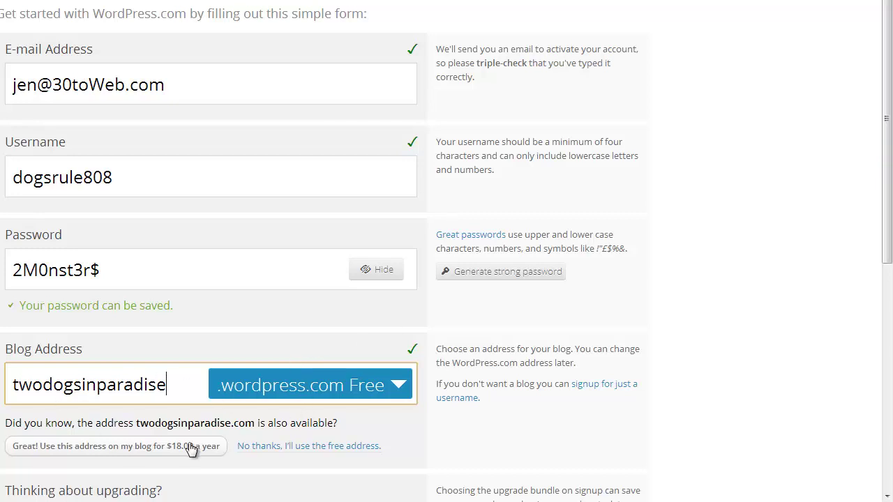
left_click(257, 451)
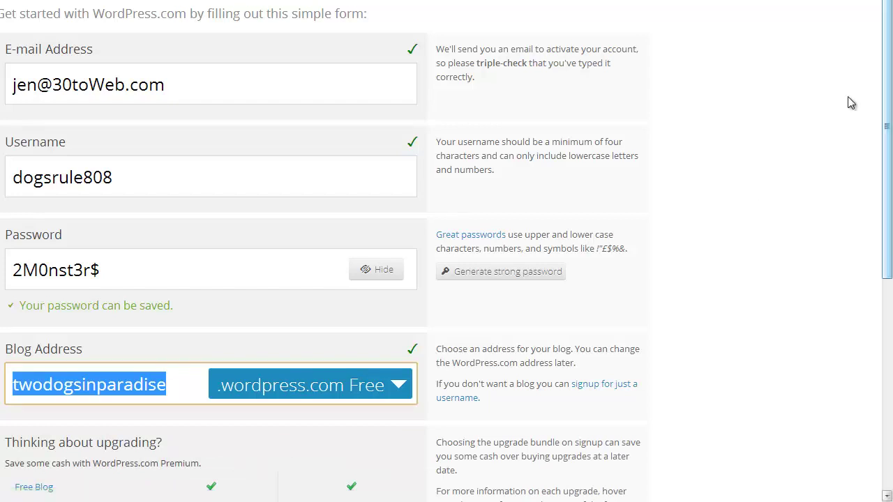
left_click_drag(887, 42, 885, 261)
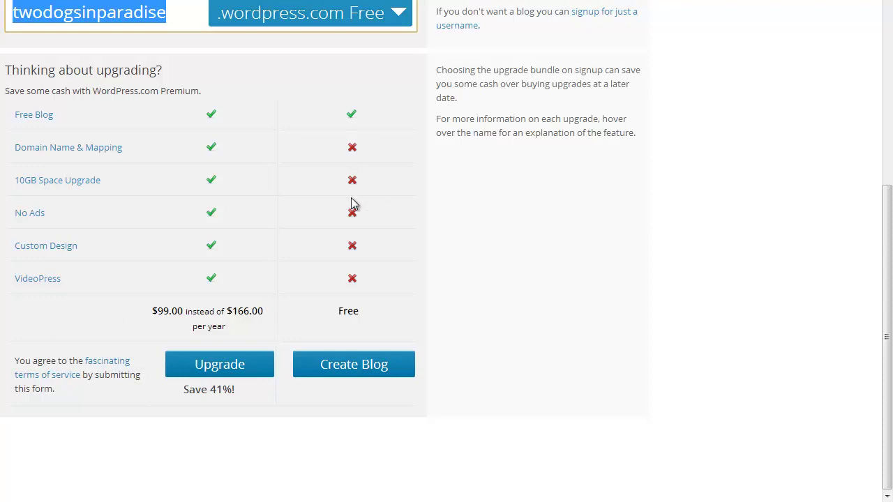
- Create the blog and follow the Activate Blog link in the Outlook activation e-mail
left_click(355, 376)
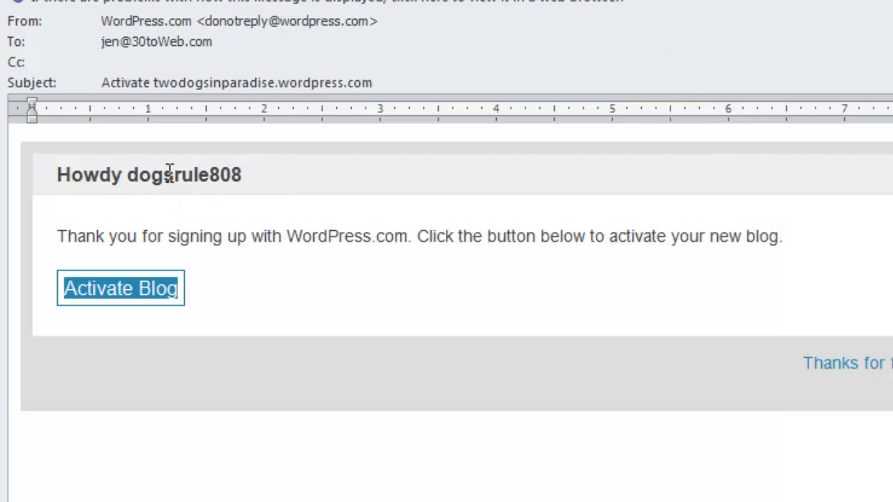
left_click(109, 300)
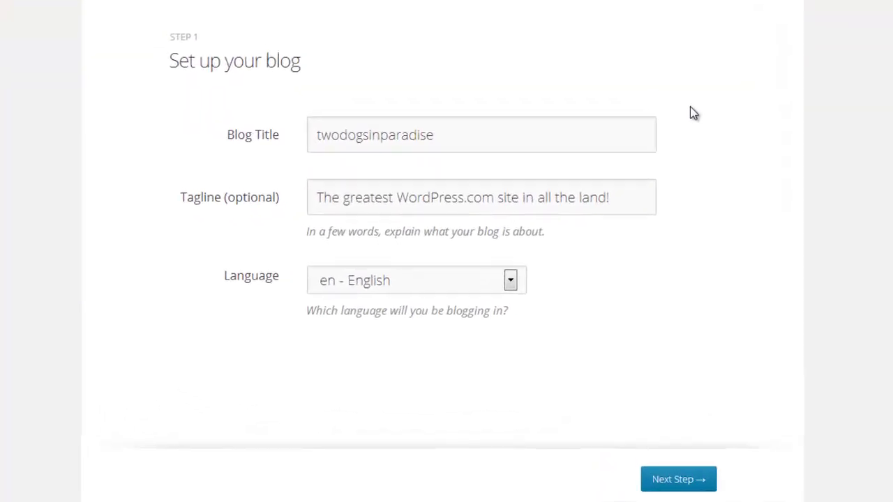
- Retitle the blog 'Two Dogs Living in Paradise'
double_click(363, 136)
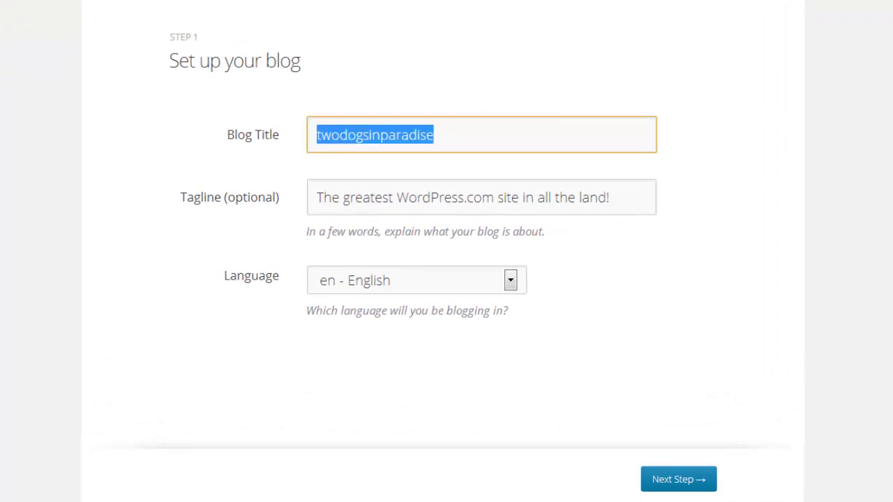
type("TWo")
key("BackSpace")
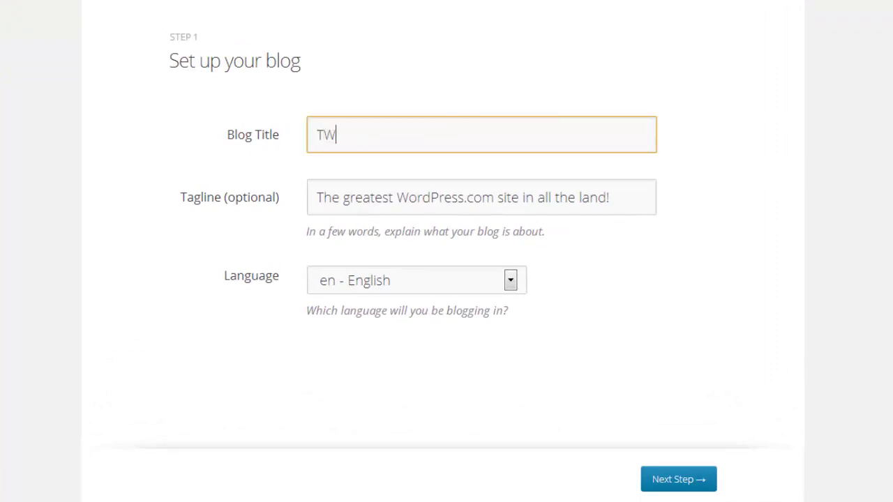
key("BackSpace")
type("wo Dogs Living")
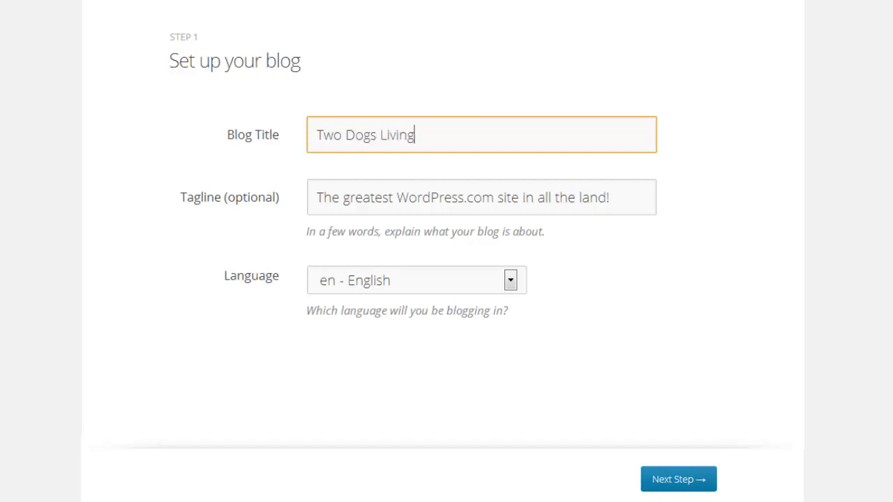
type(" in Paradise")
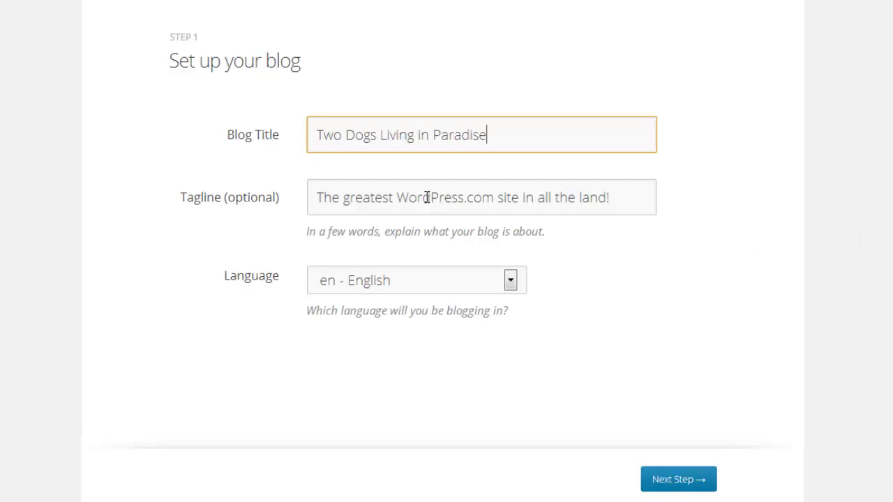
- Replace the tagline with 'Sharing the (mis)adventures of my two little monsters'
left_click(318, 197)
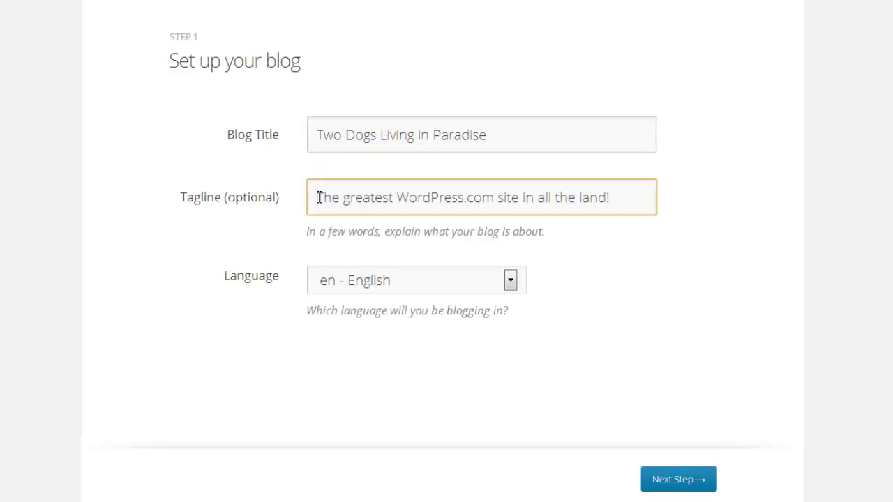
left_click_drag(318, 197, 650, 201)
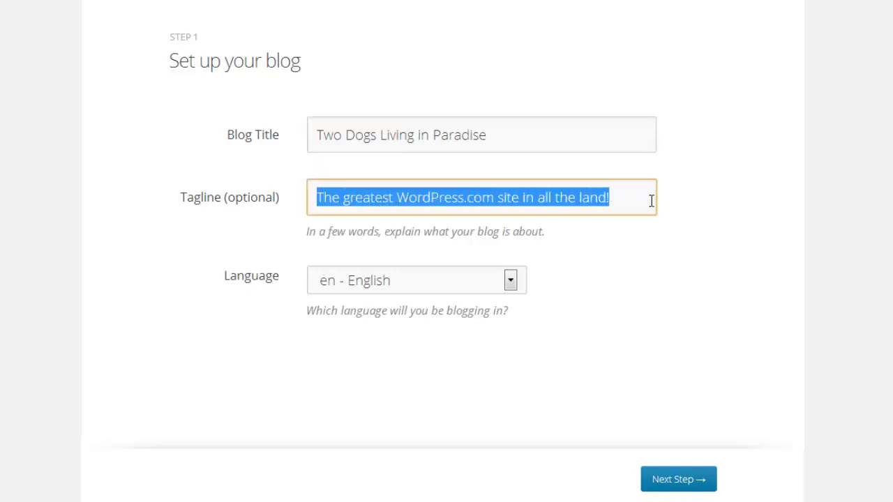
key("BackSpace")
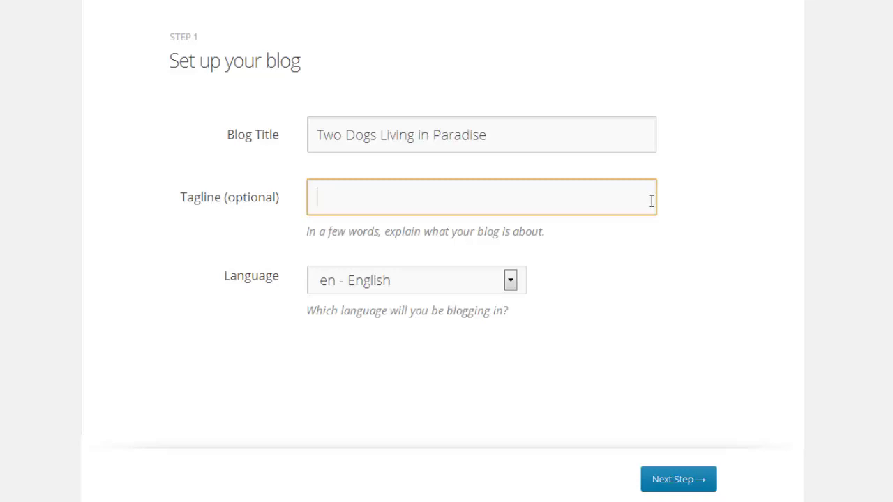
type("Sharing teh")
key("BackSpace")
key("BackSpace")
type("h")
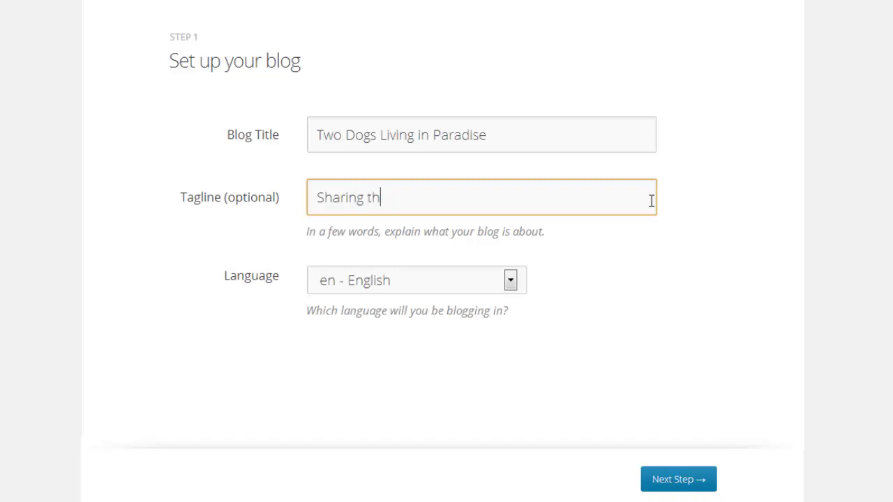
type("e (mis)ad")
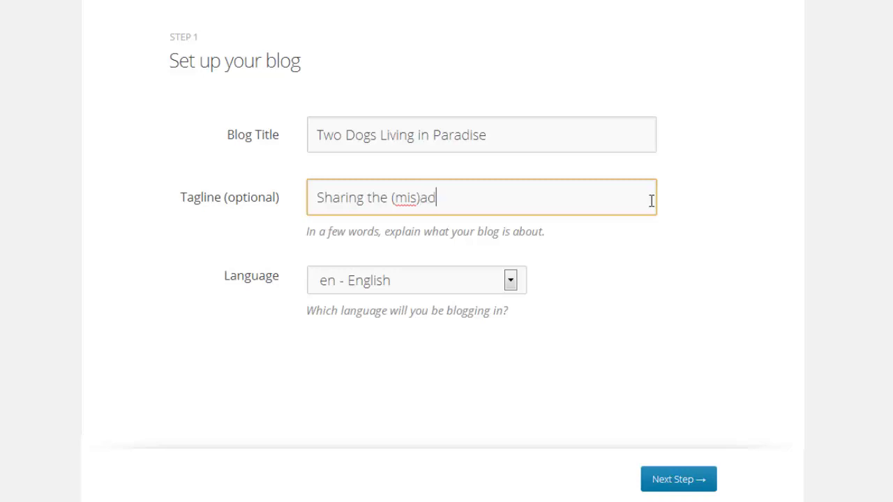
type("ventures of ")
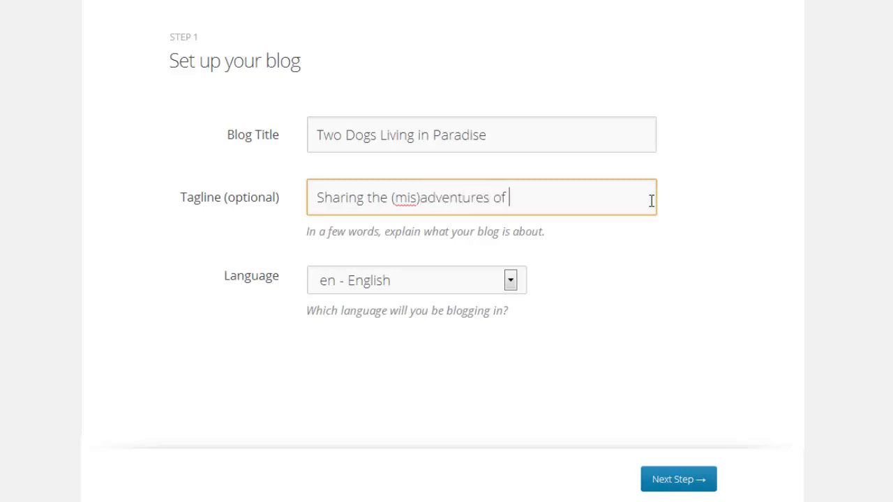
type("my two little monsters")
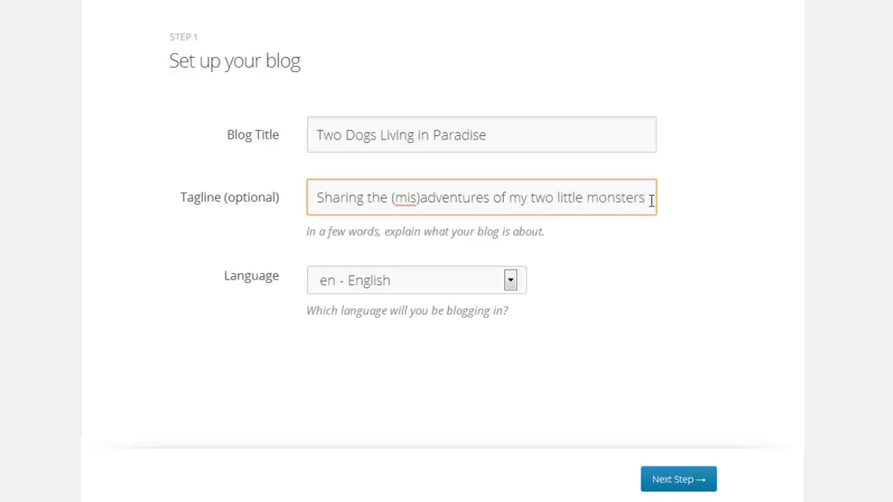
- Keep English as the blog language and continue to theme selection
left_click(512, 279)
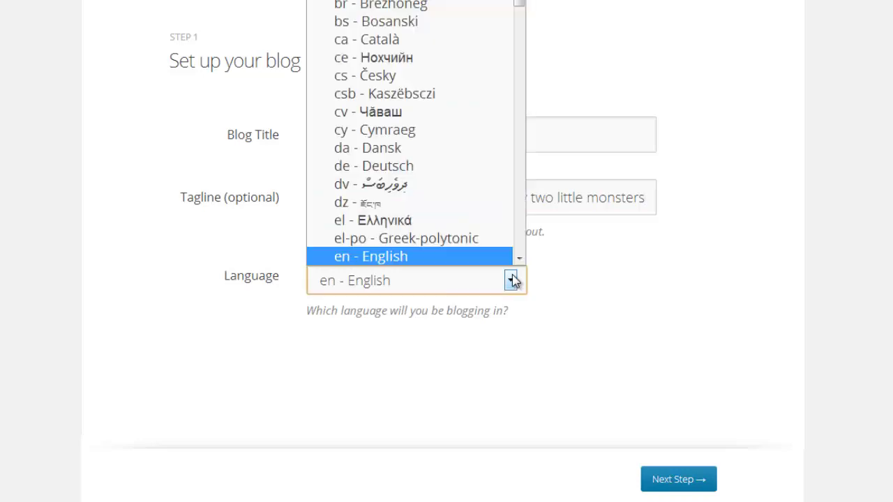
left_click(446, 255)
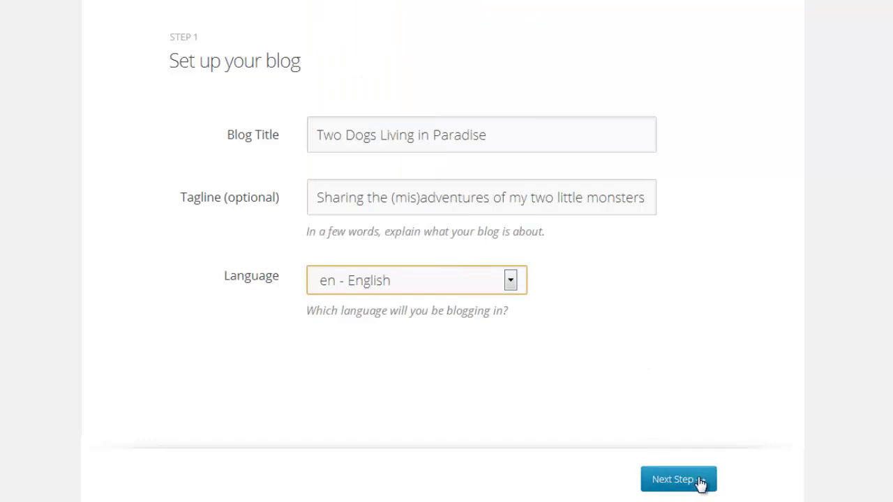
left_click(673, 487)
left_click(672, 485)
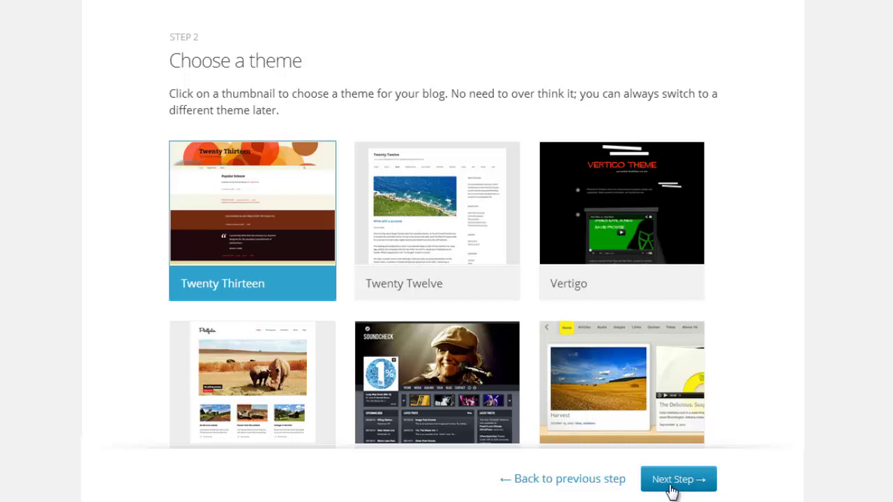
- Accept Twenty Thirteen, skip the Customize and Share steps, and finish the wizard
left_click(671, 490)
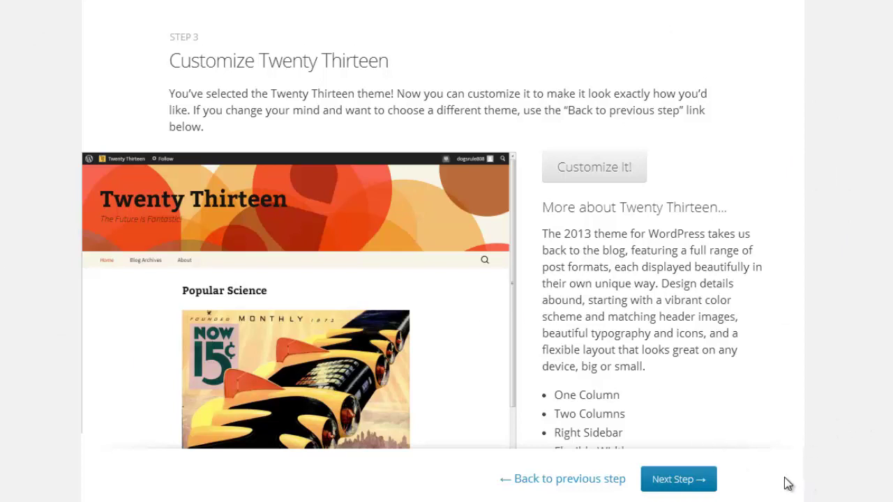
left_click(674, 481)
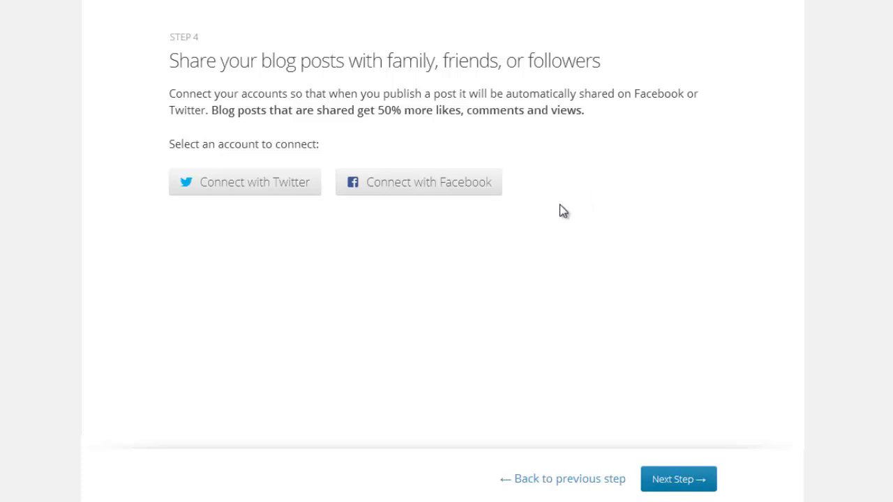
left_click(673, 488)
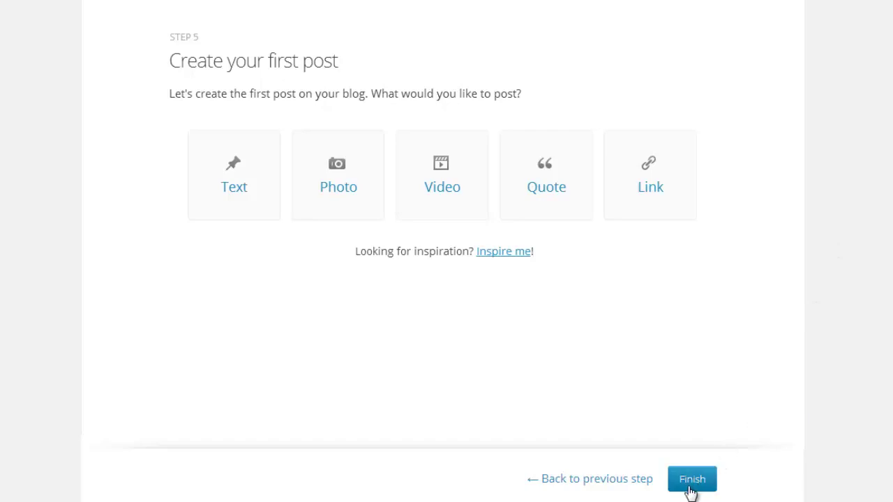
left_click(691, 481)
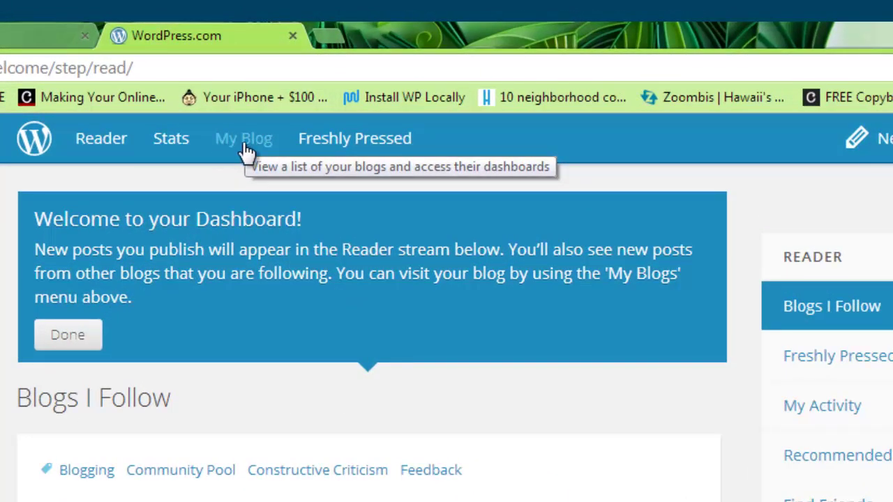
- Go to My Blog and open the Two Dogs Living in Paradise blog
left_click(244, 146)
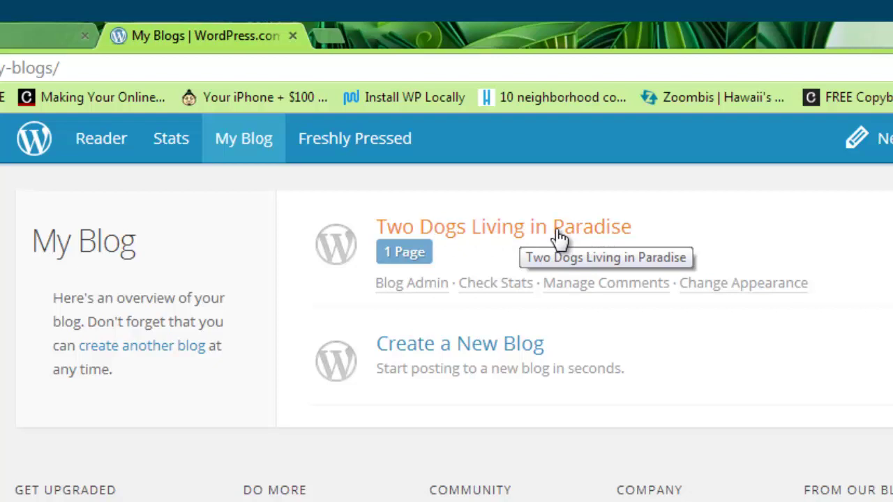
left_click(560, 237)
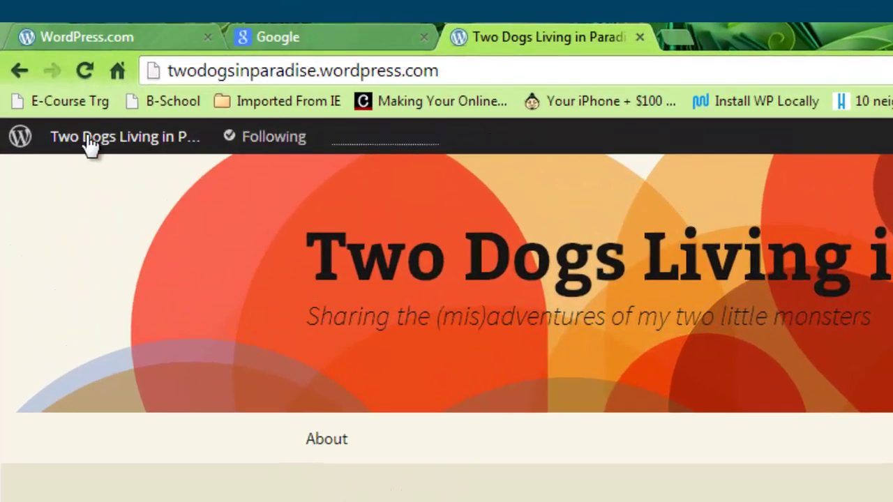
- Go to the admin Dashboard for Two Dogs Living in Paradise
mouse_move(91, 144)
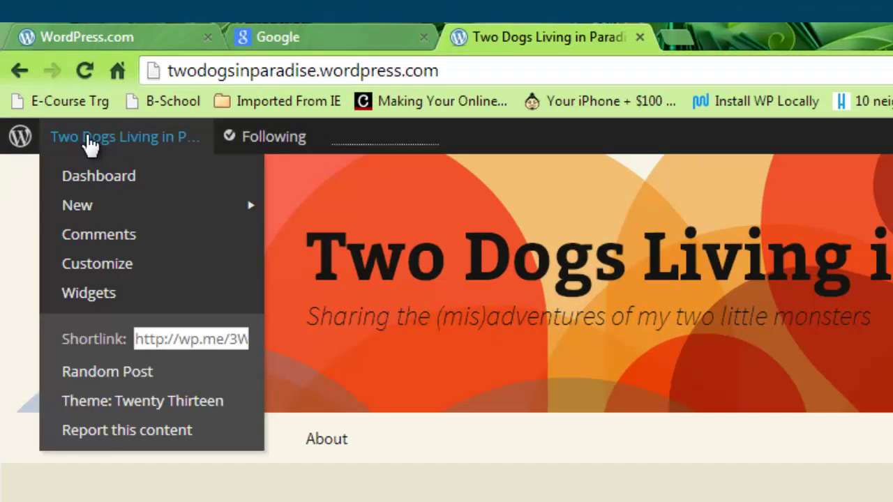
left_click(96, 182)
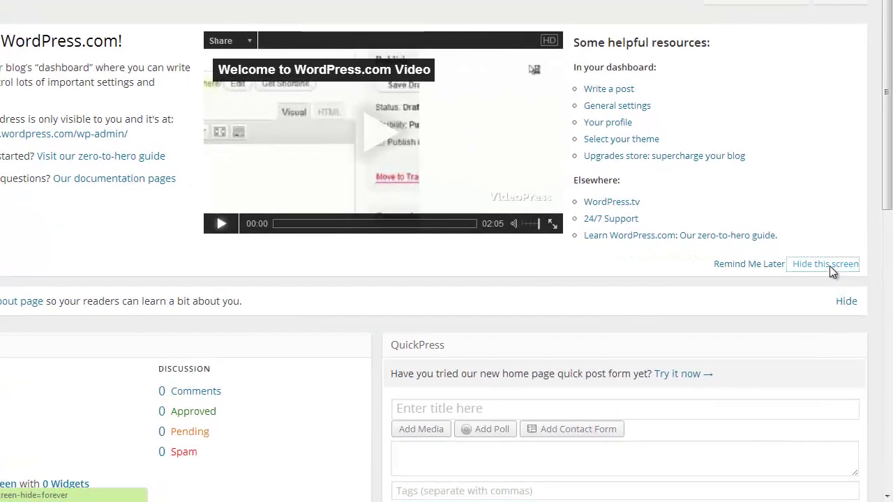
- Hide the Welcome to WordPress.com panel on the Dashboard
left_click(833, 276)
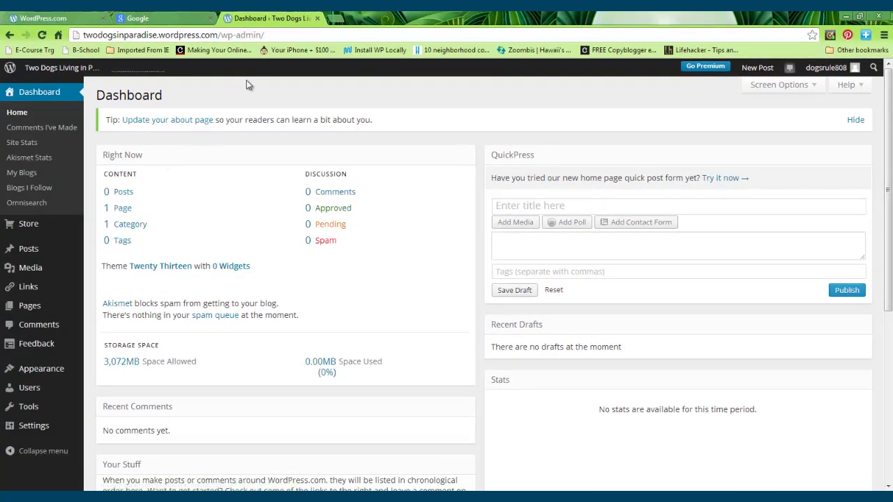
mouse_move(43, 427)
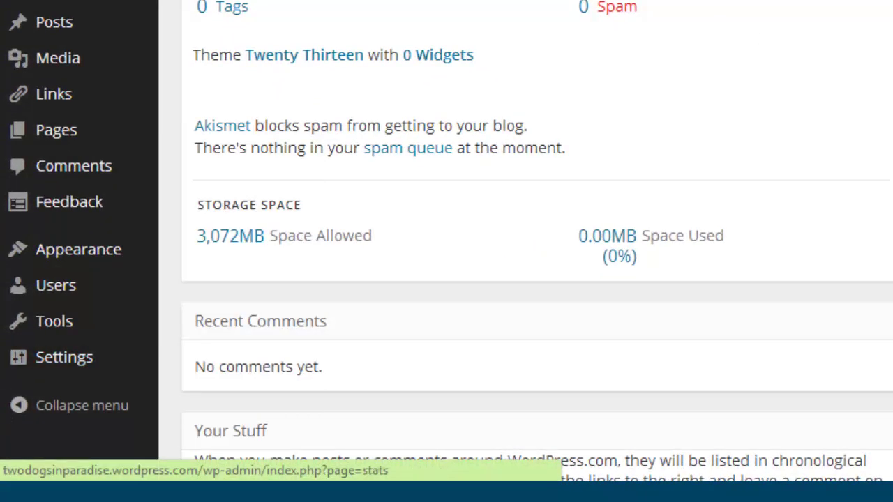
mouse_move(88, 371)
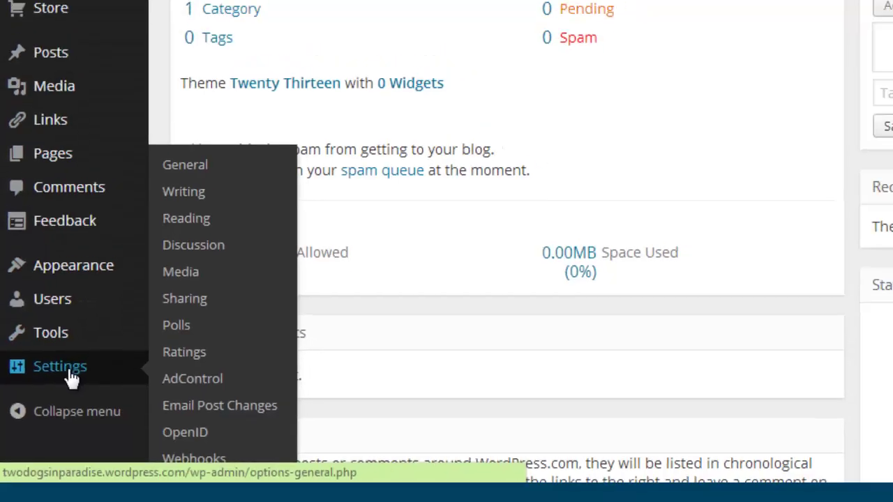
- Go to Settings > General from the admin sidebar
left_click(77, 370)
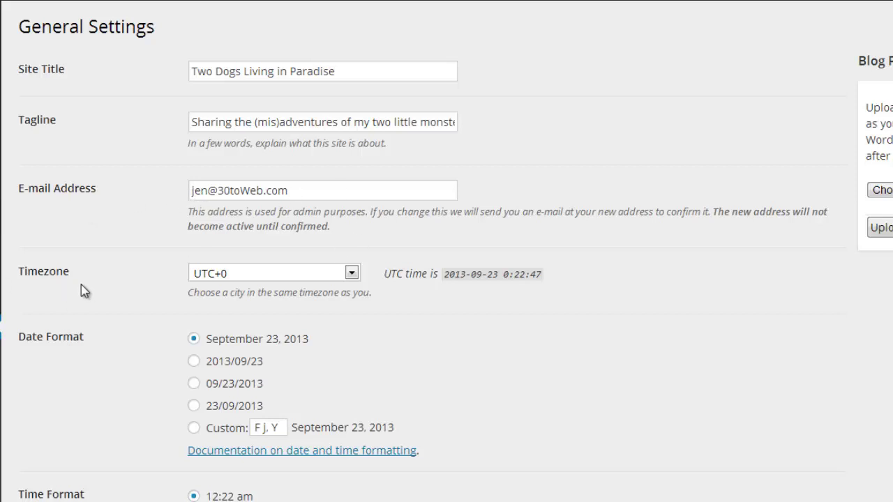
- Change the blog's timezone from UTC+0 to Honolulu in the Timezone list
left_click(352, 274)
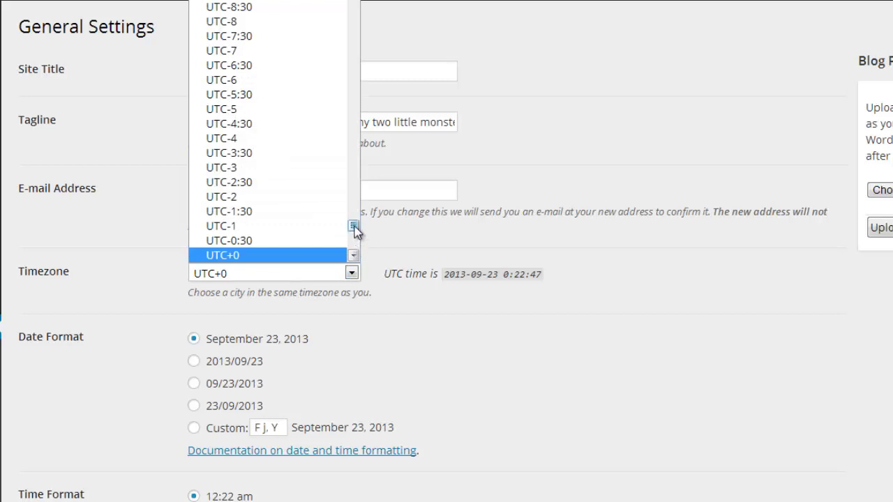
left_click_drag(354, 226, 349, 207)
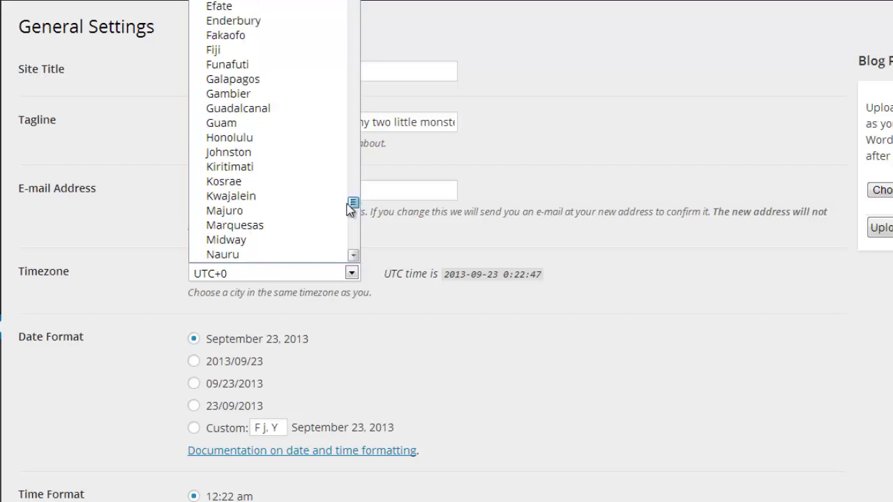
left_click(223, 137)
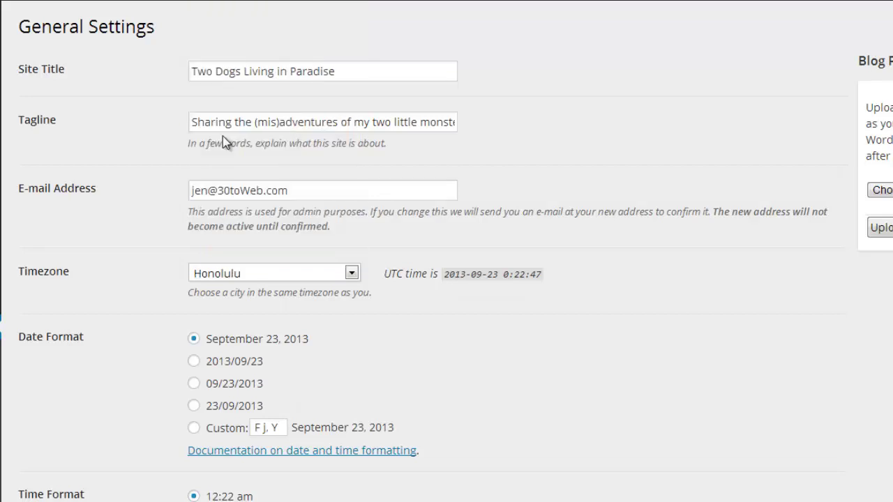
scroll(447, 251, "down", 3)
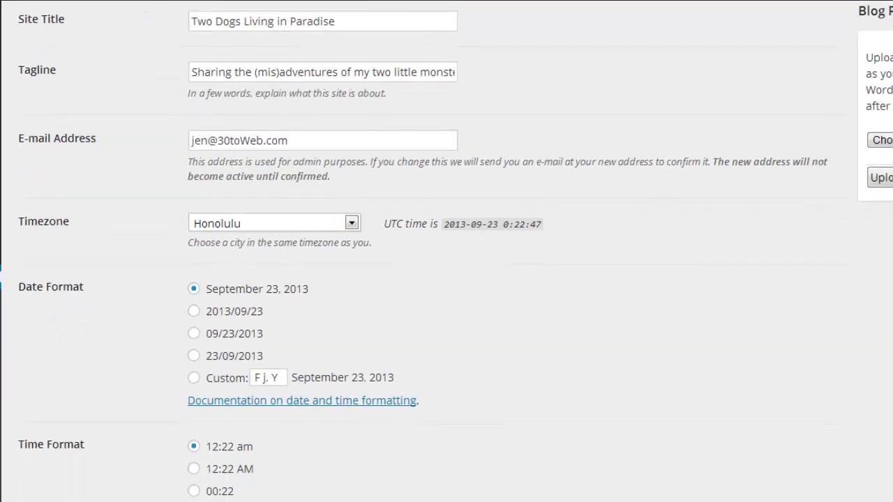
scroll(447, 251, "down", 2)
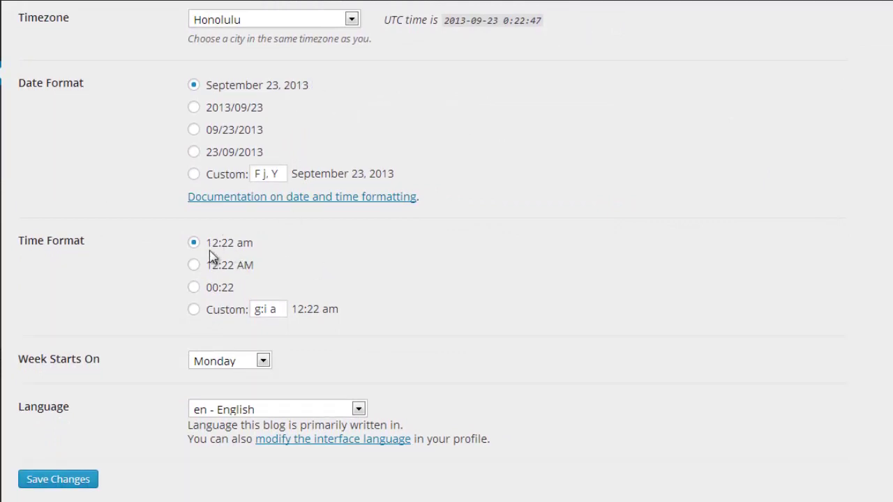
- Set Week Starts On to Monday and save the General Settings
left_click(263, 360)
left_click(59, 480)
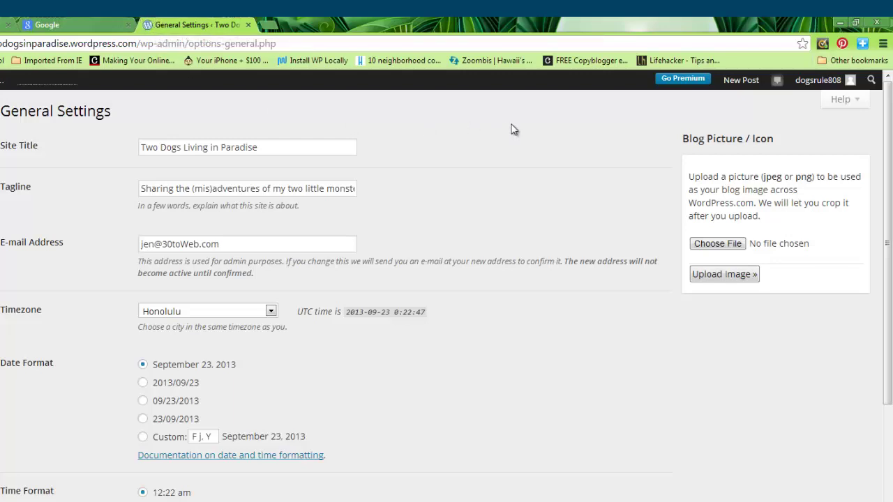
- Upload Blog icon.jpg from the New website files folder as the blog picture
left_click(716, 246)
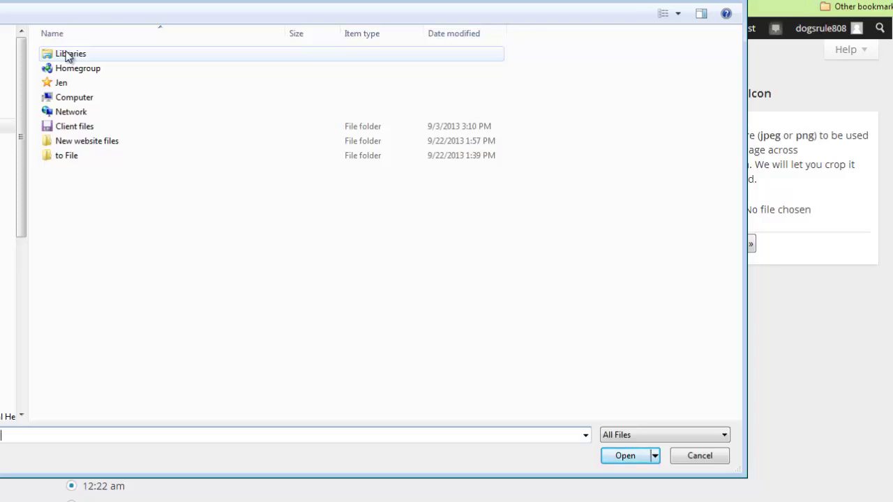
double_click(77, 144)
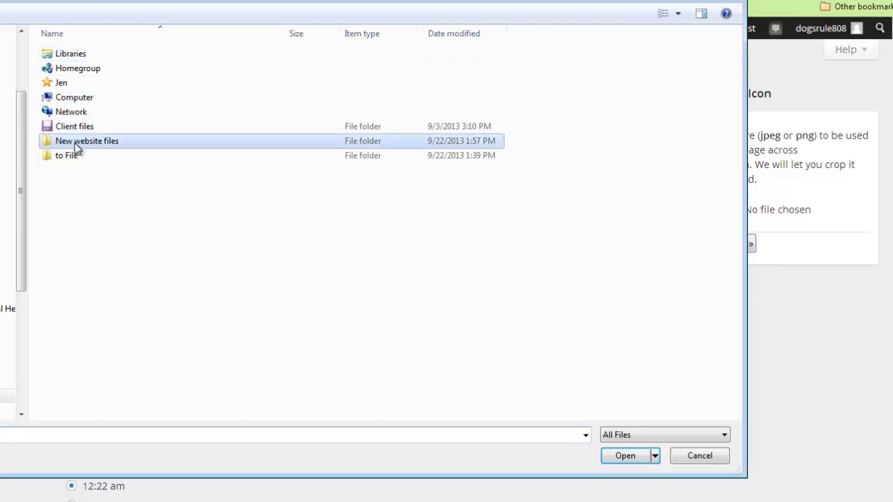
left_click(68, 58)
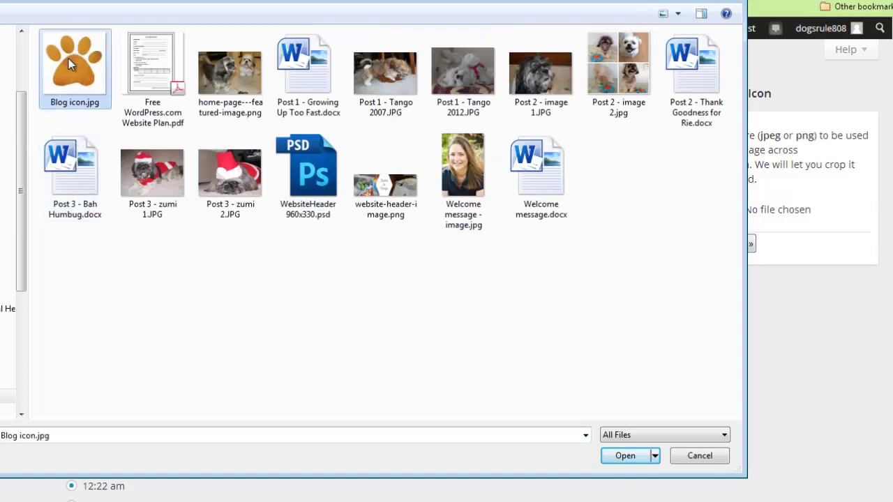
left_click(625, 457)
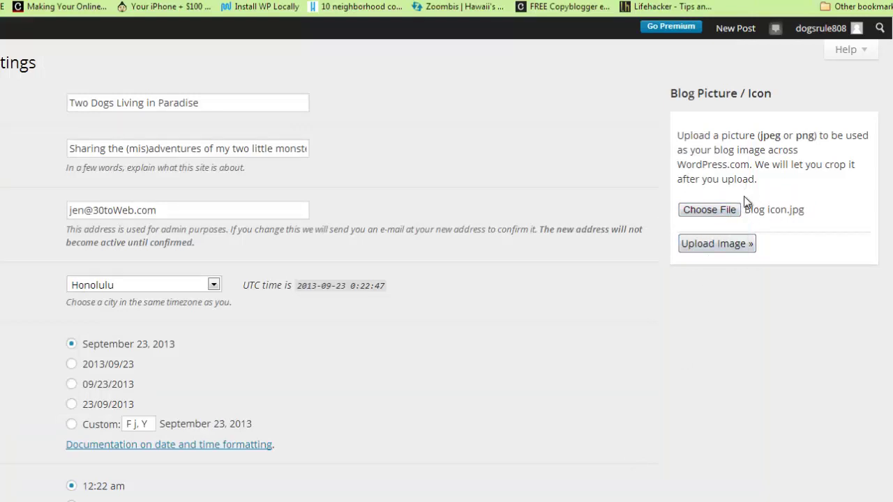
left_click(698, 247)
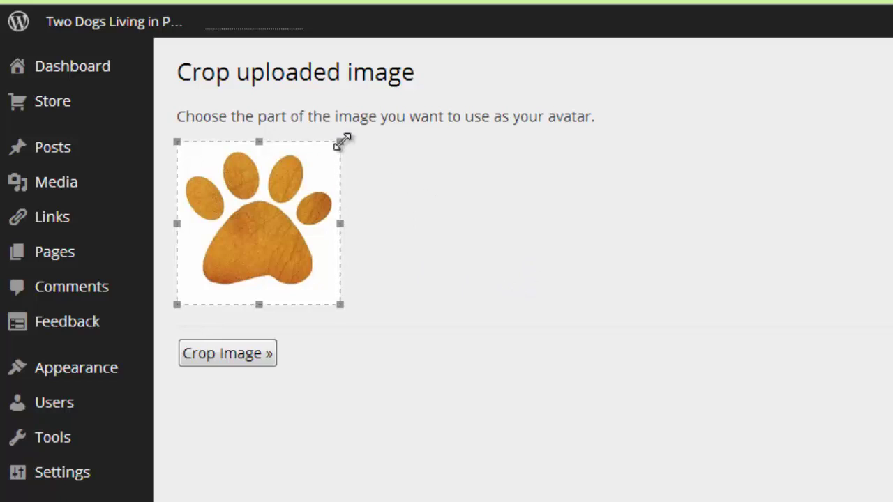
- Fit the crop area around the whole paw print and apply the crop
mouse_move(342, 142)
left_mouse_down()
mouse_move(314, 155)
mouse_move(278, 204)
mouse_move(300, 155)
mouse_move(344, 139)
left_mouse_up()
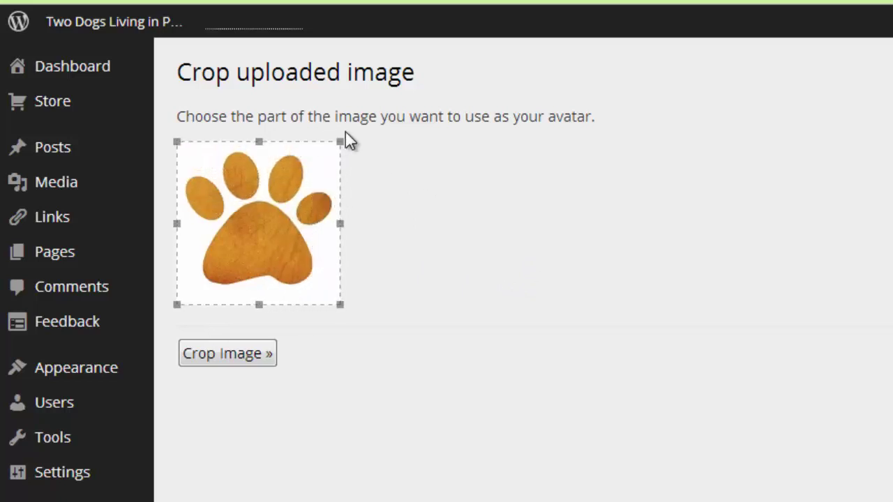
left_click(222, 356)
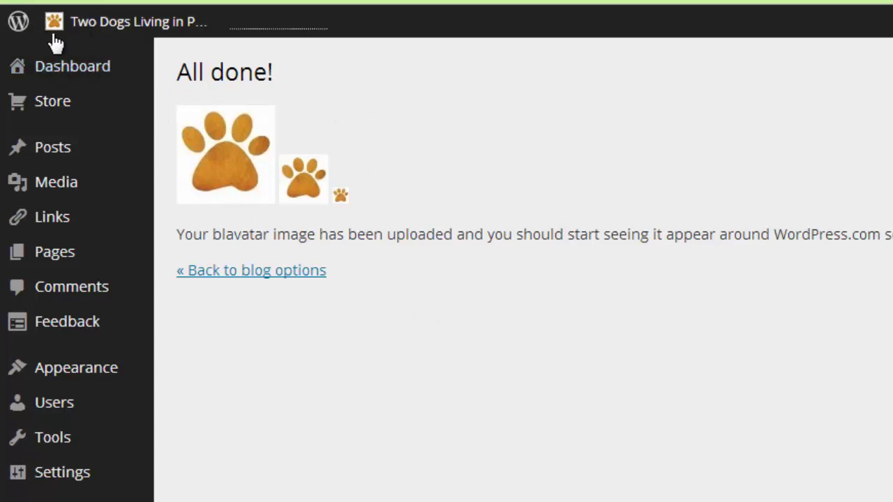
- Check the All done! blavatar confirmation and return to the blog's Dashboard
mouse_move(64, 21)
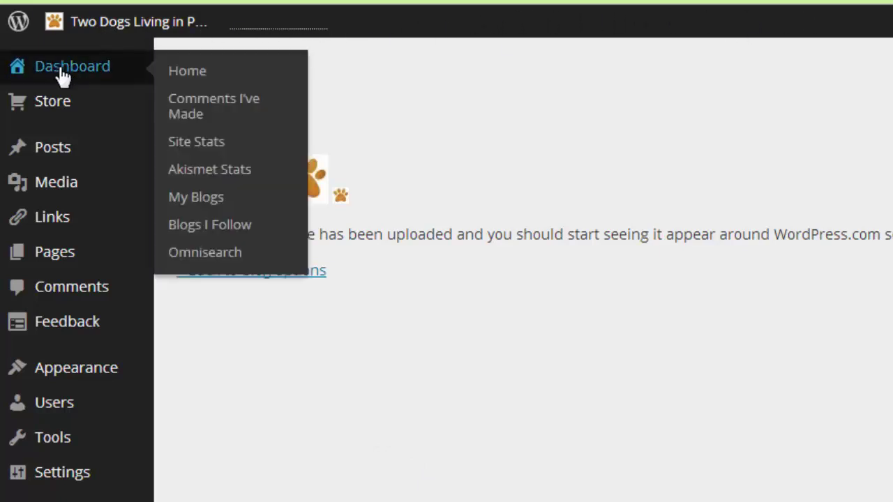
left_click(59, 70)
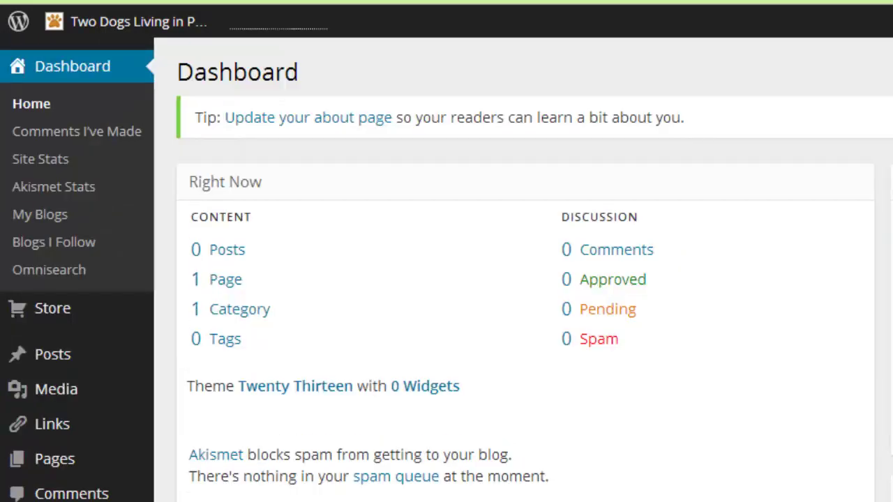